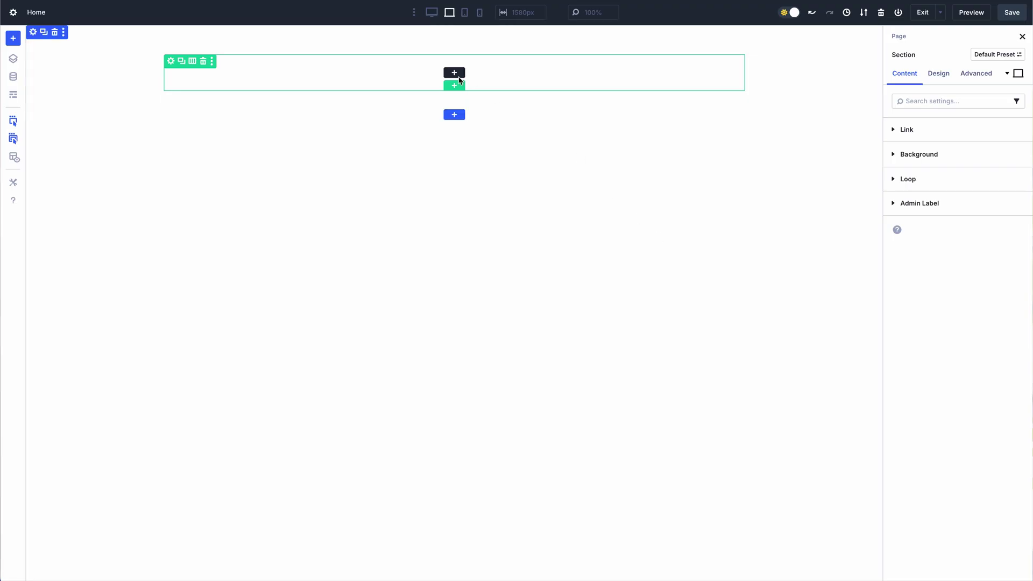
# Step: Insert a Group Carousel into the row and retitle its centre slide heading 'Summer Styles'
pyautogui.click(454, 72)
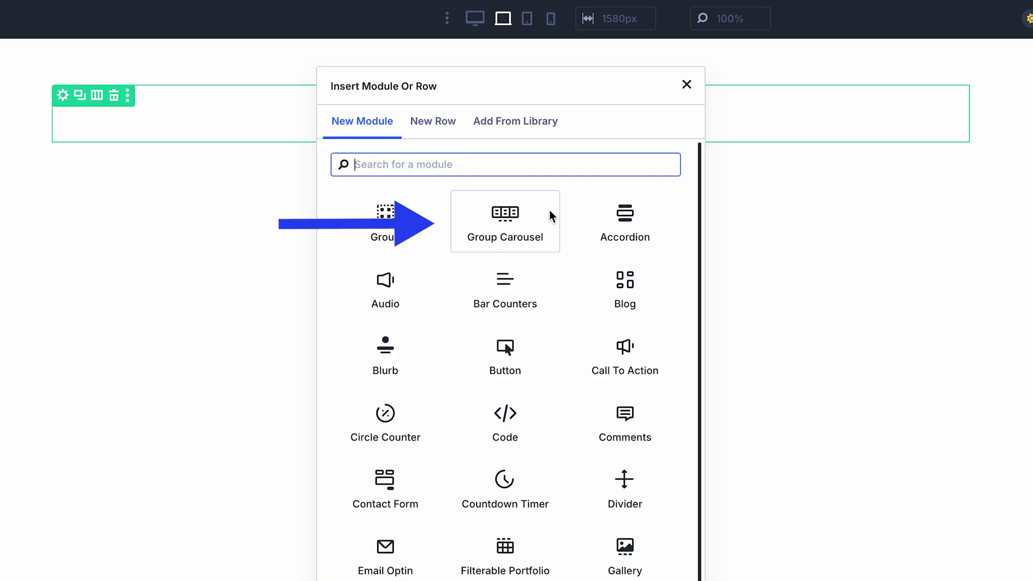
pyautogui.click(549, 211)
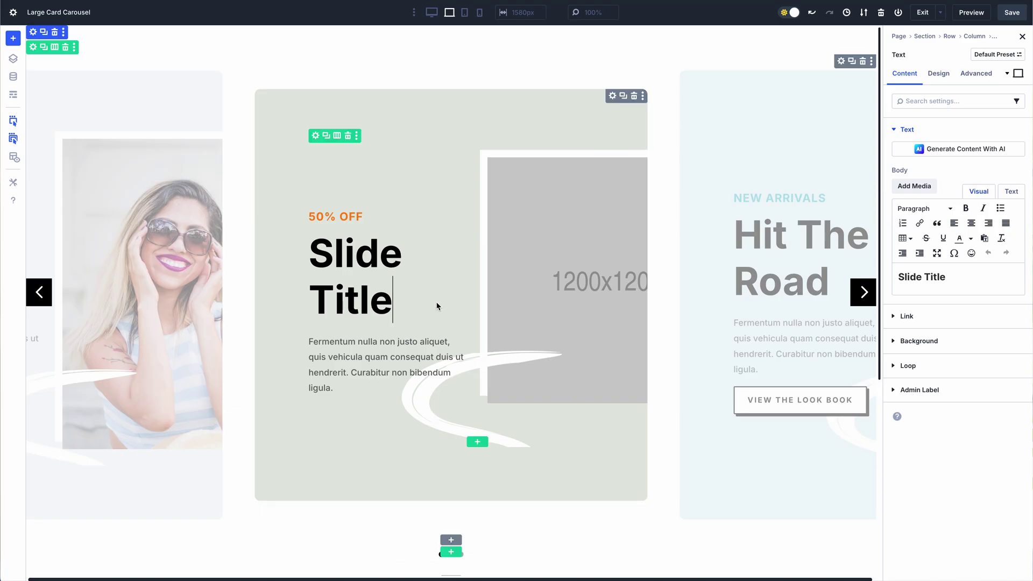
pyautogui.moveTo(321, 258); pyautogui.dragTo(397, 304)
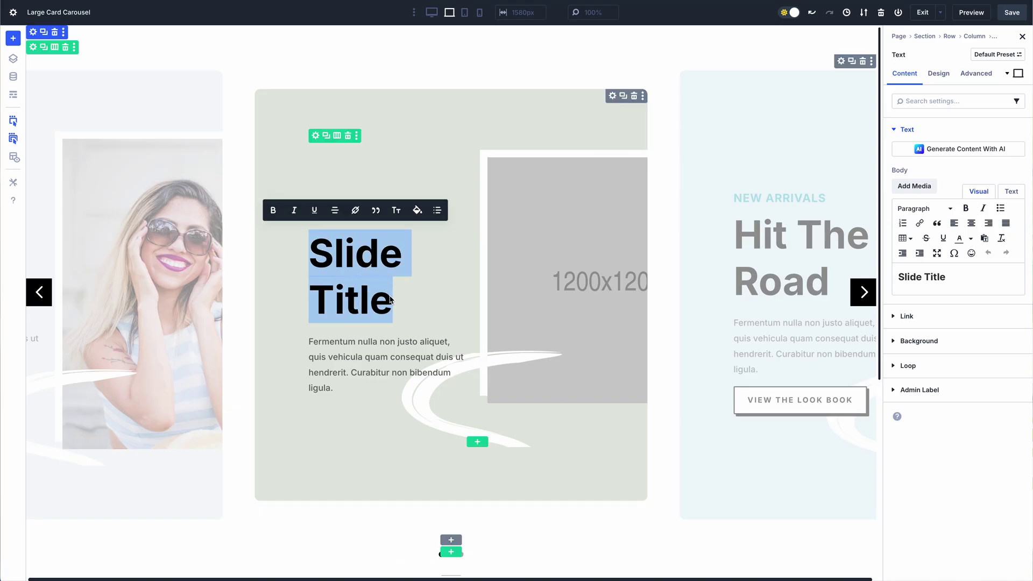
pyautogui.write('Summer Styles')
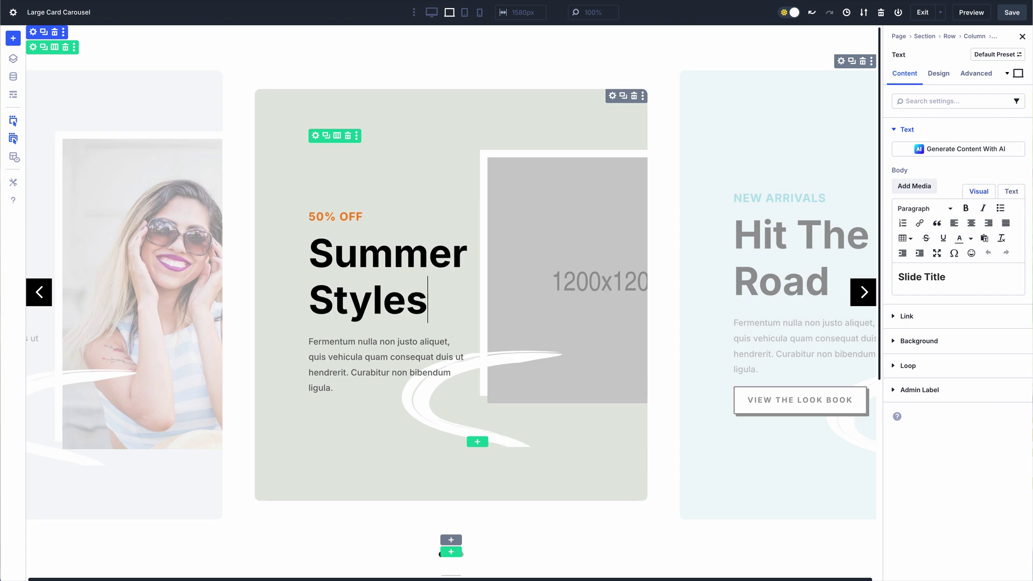
# Step: Add a Button module reading 'Browse On Sale' beneath the Summer Styles card text
pyautogui.click(387, 349)
pyautogui.write('but')
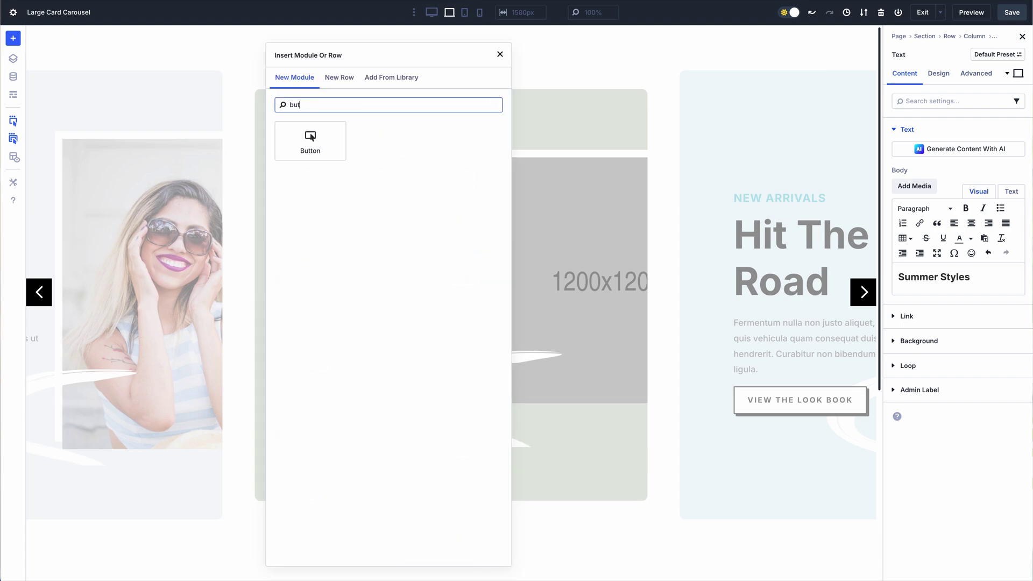
pyautogui.click(307, 140)
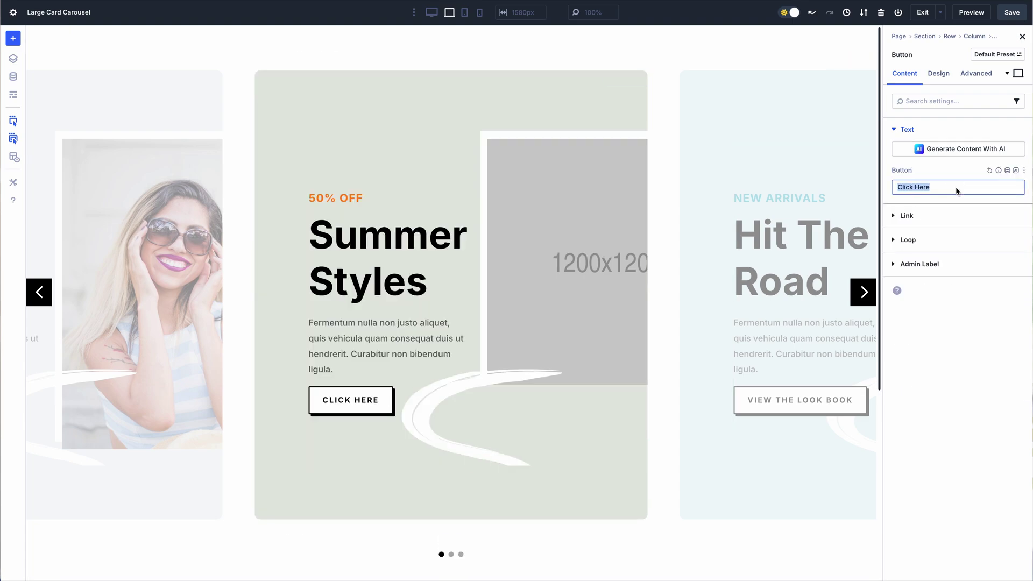
pyautogui.write('Browse On S')
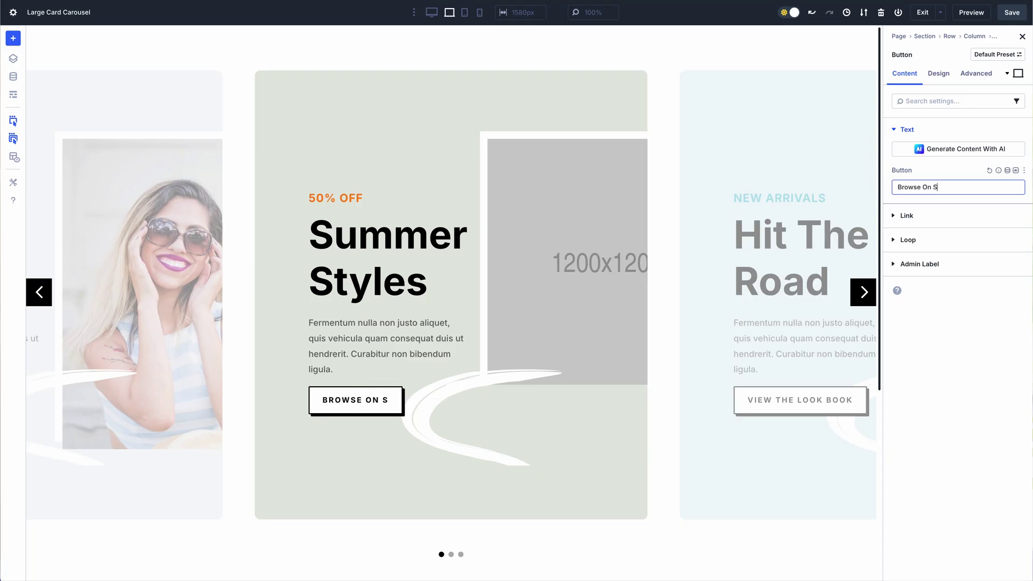
pyautogui.write('ale')
# Step: Replace the card's placeholder image with the orange-hoodie photo from the Media Library
pyautogui.click(567, 242)
pyautogui.click(935, 222)
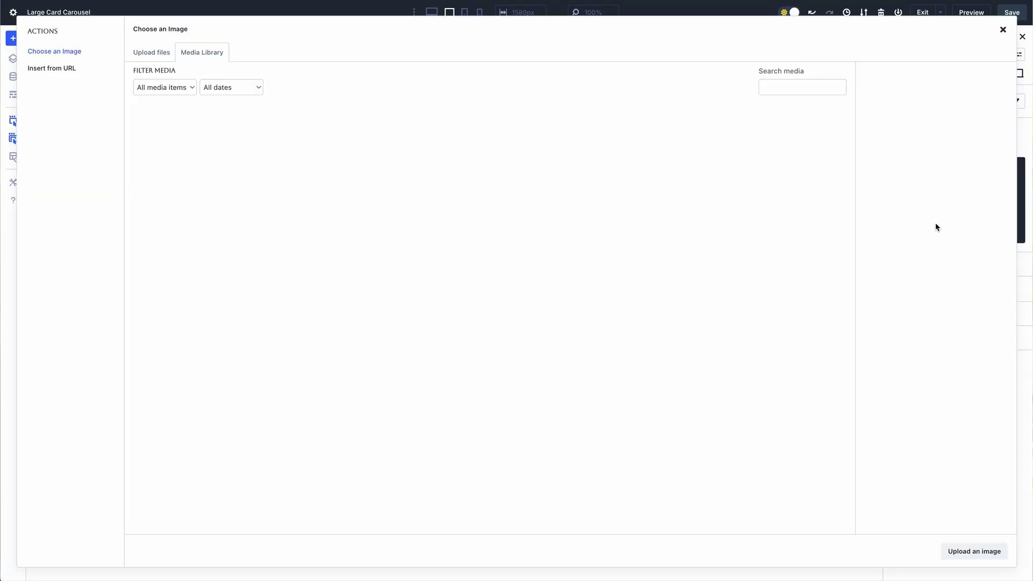
pyautogui.click(835, 167)
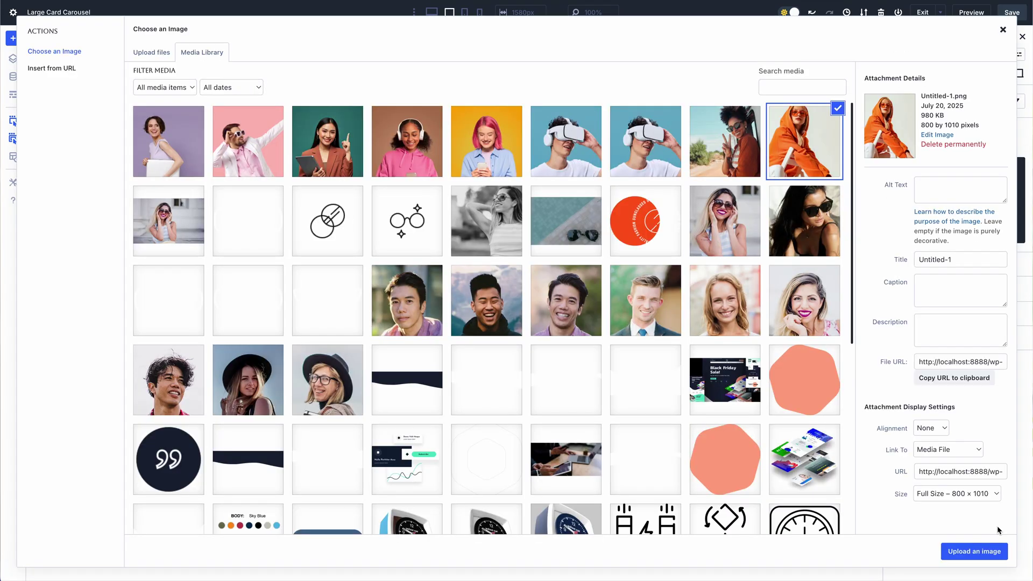
pyautogui.click(998, 554)
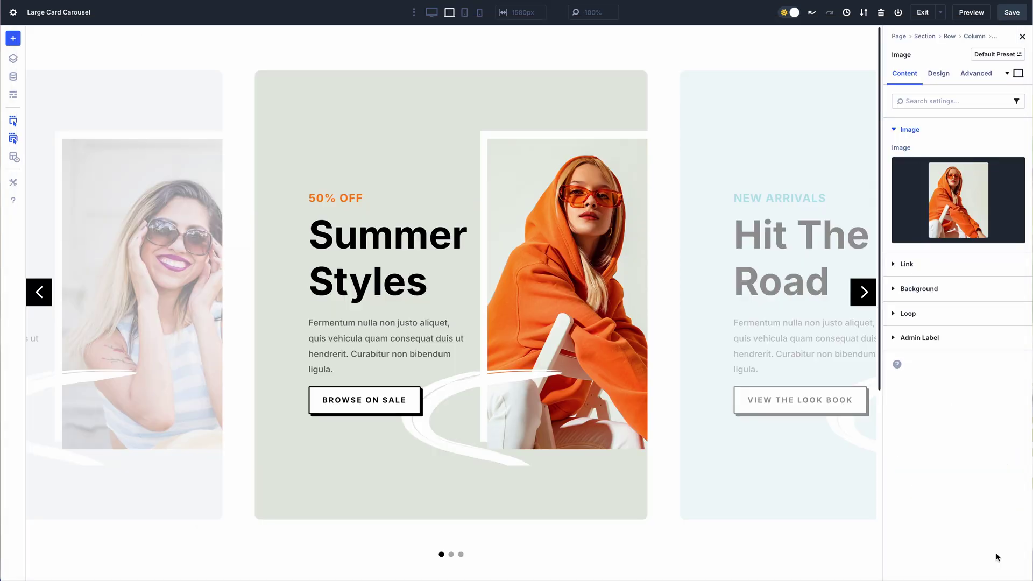
# Step: Cycle the carousel forward until the Summer Styles card is back in the centre
pyautogui.click(864, 293)
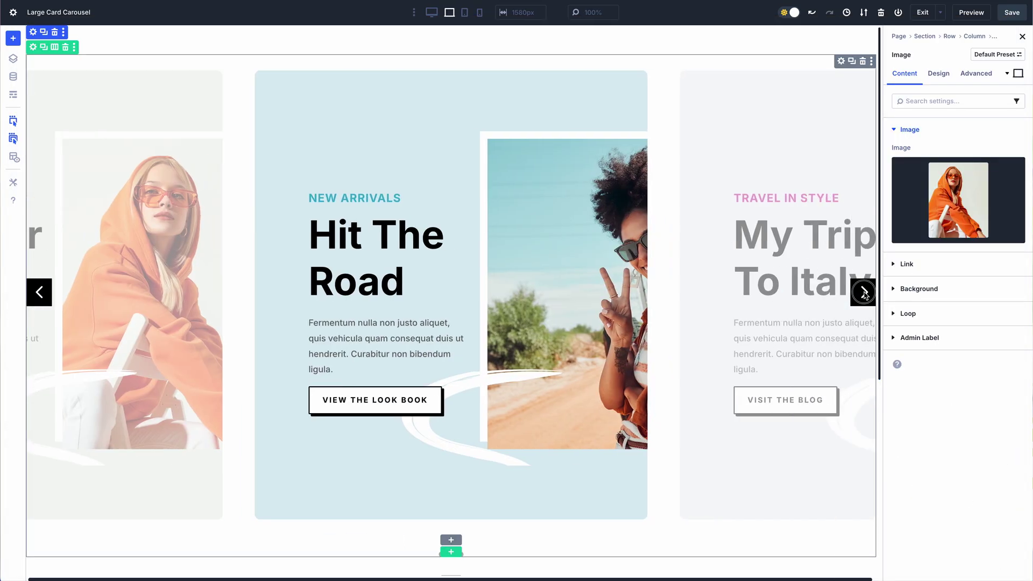
pyautogui.click(864, 293)
pyautogui.click(864, 293)
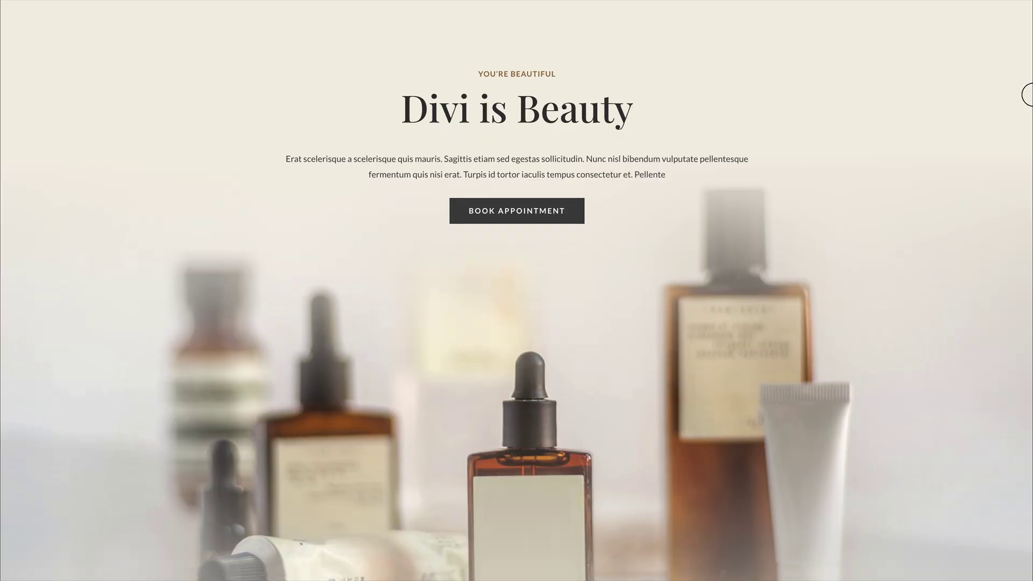
# Step: Advance the cosmetics slider from FRAGRANCES through SOAPS to CANDLES
pyautogui.scroll(-4, 1025, 180)
pyautogui.scroll(-5, 1026, 179)
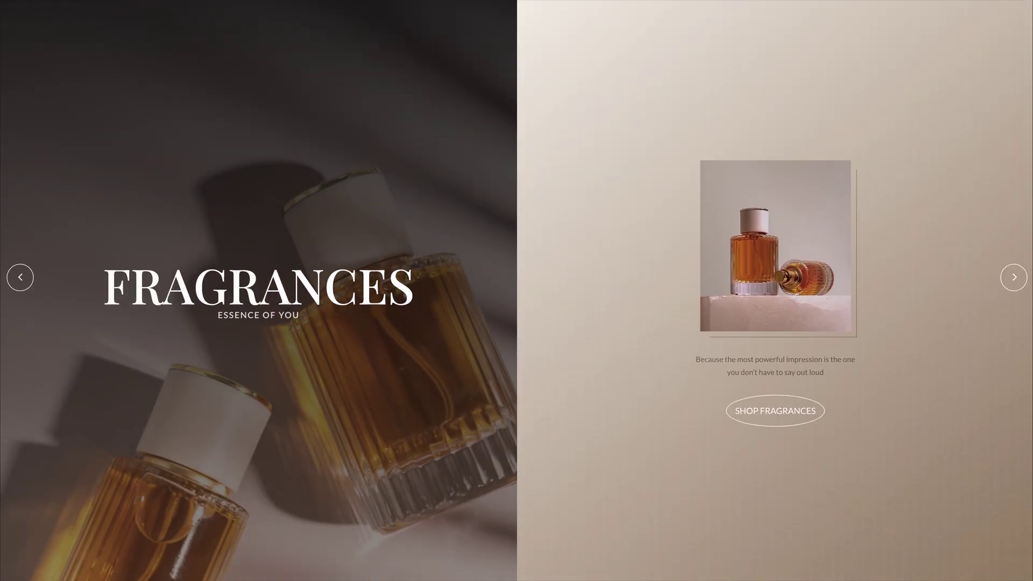
pyautogui.click(1008, 284)
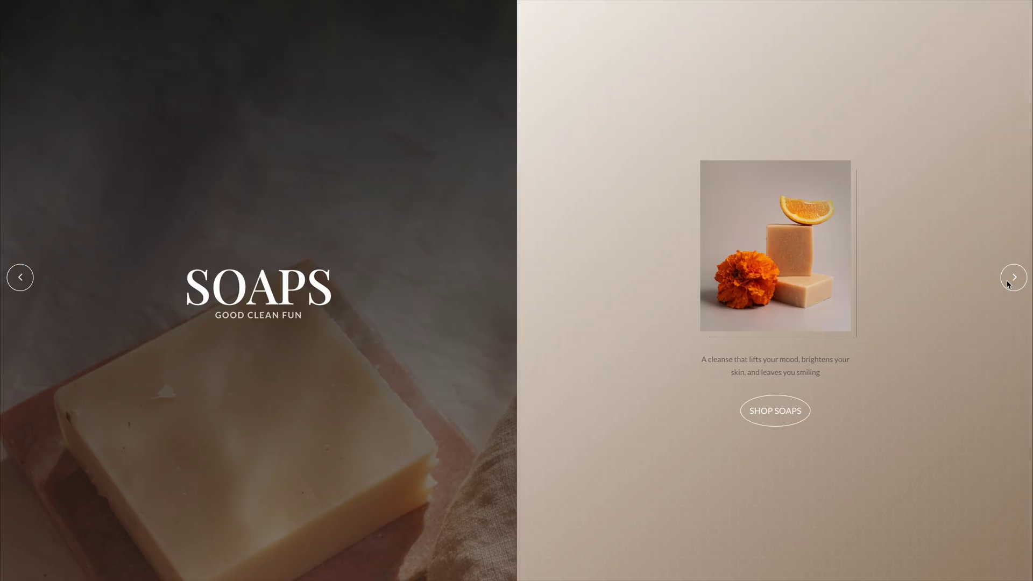
pyautogui.click(1008, 284)
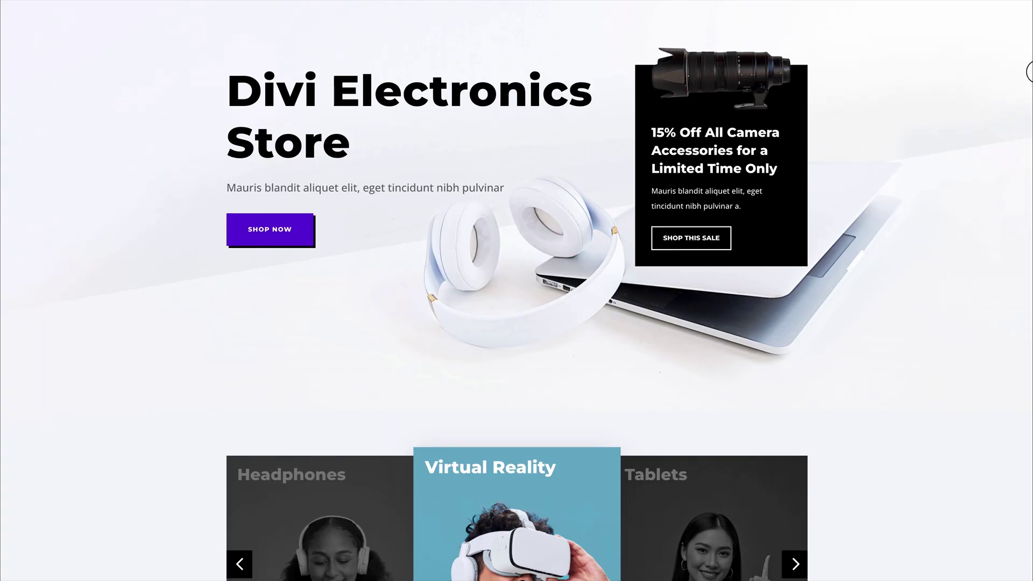
# Step: Page the electronics category carousel through Tablets, Smartphones and Smart Glasses to Laptops
pyautogui.scroll(-5, 1028, 215)
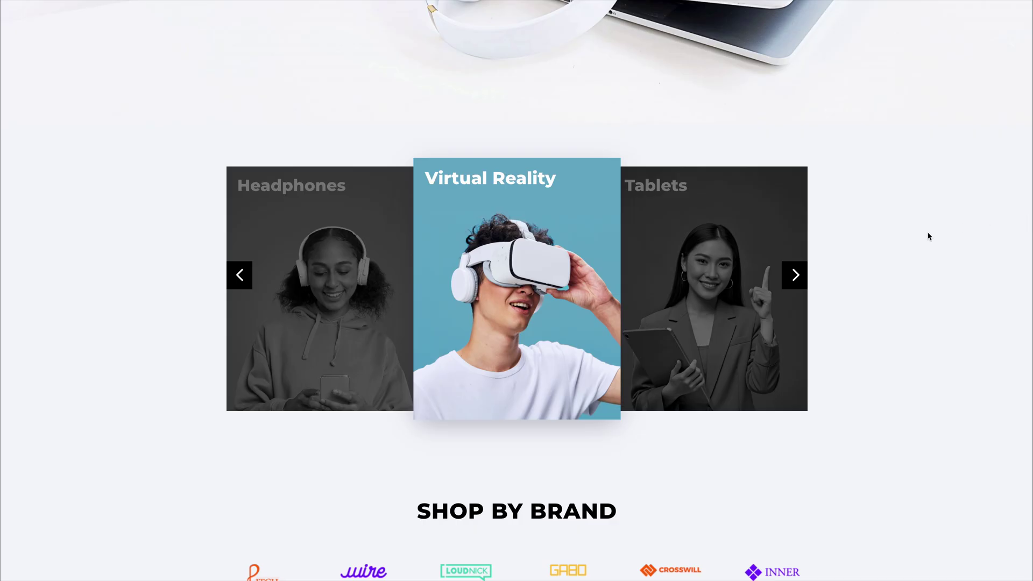
pyautogui.click(796, 279)
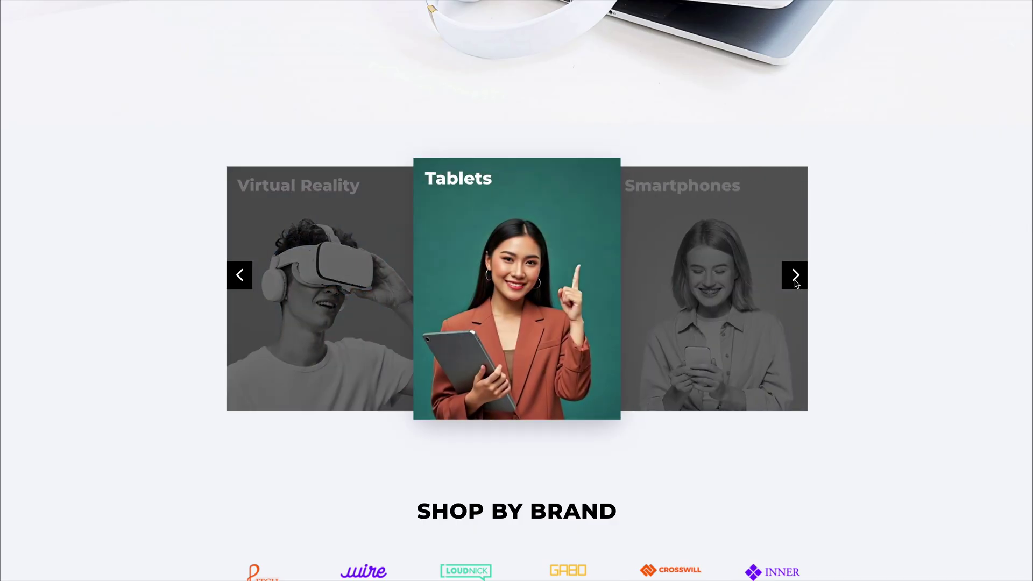
pyautogui.click(796, 279)
pyautogui.click(796, 279)
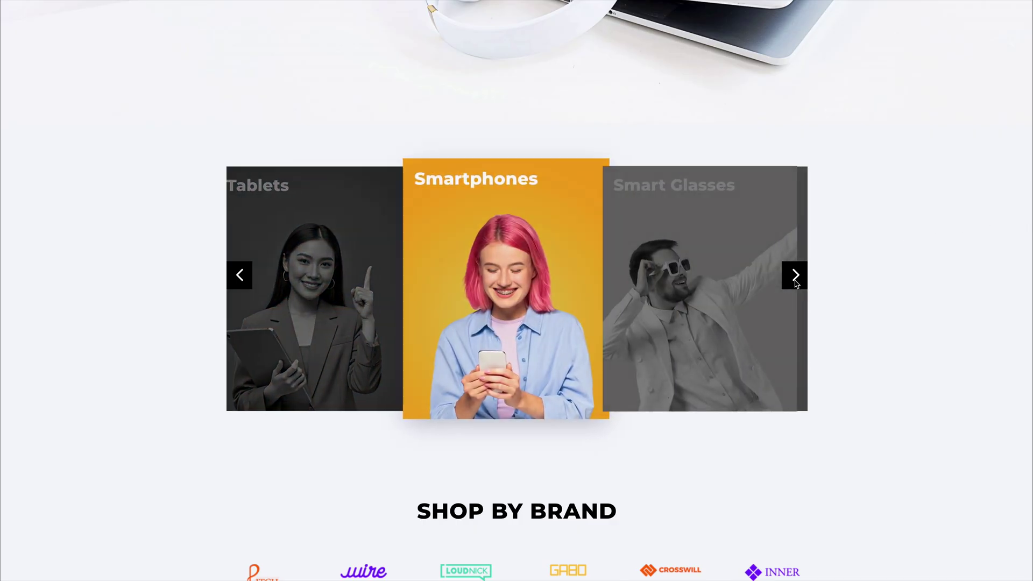
pyautogui.click(796, 279)
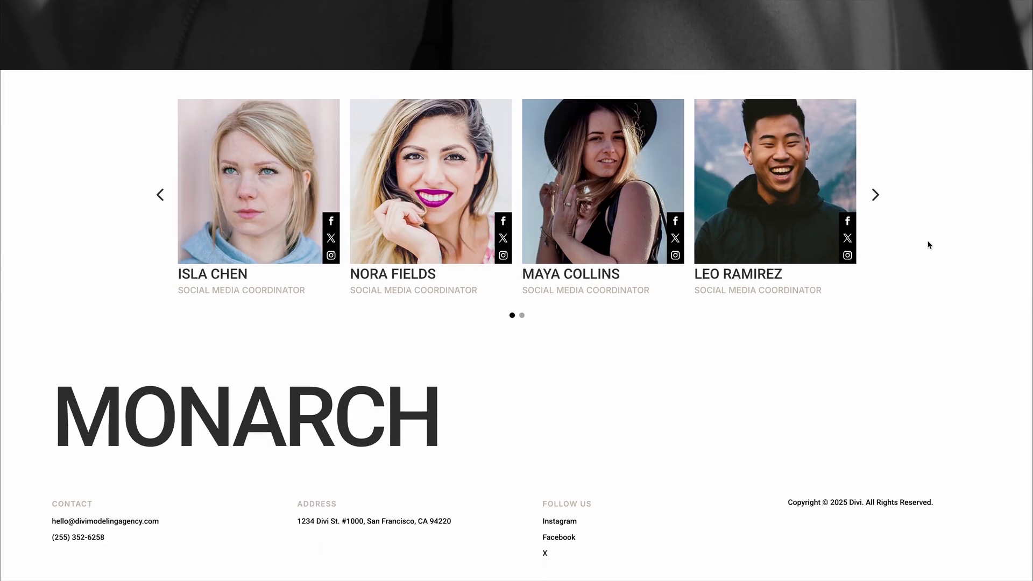
# Step: Page the team-member carousel forward three times
pyautogui.click(876, 194)
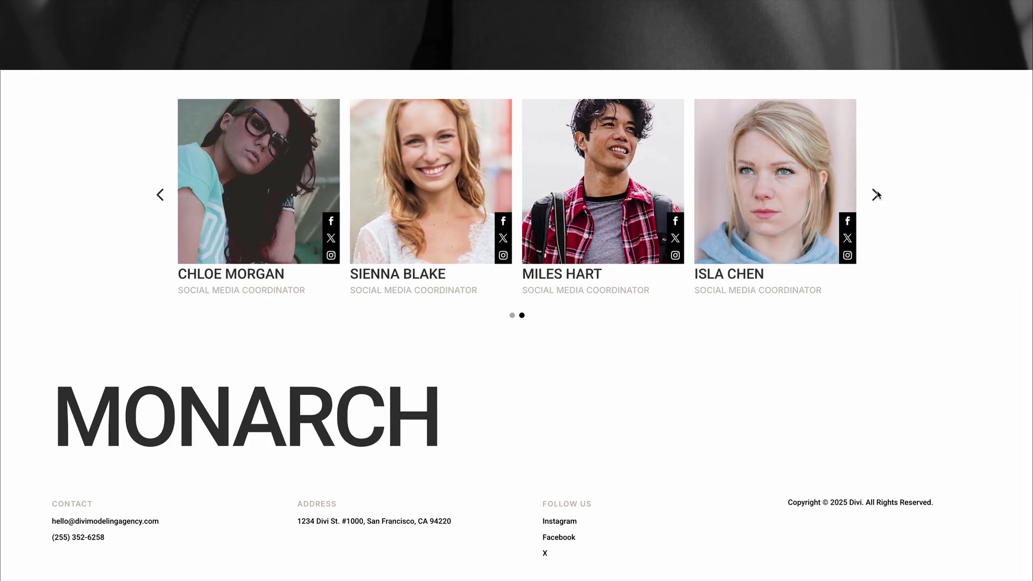
pyautogui.click(876, 194)
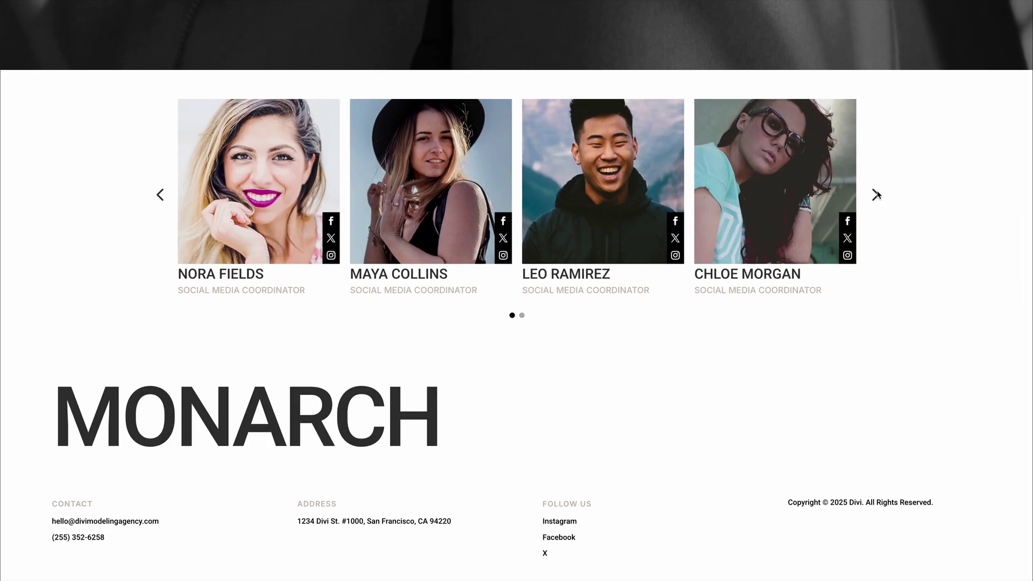
pyautogui.click(875, 194)
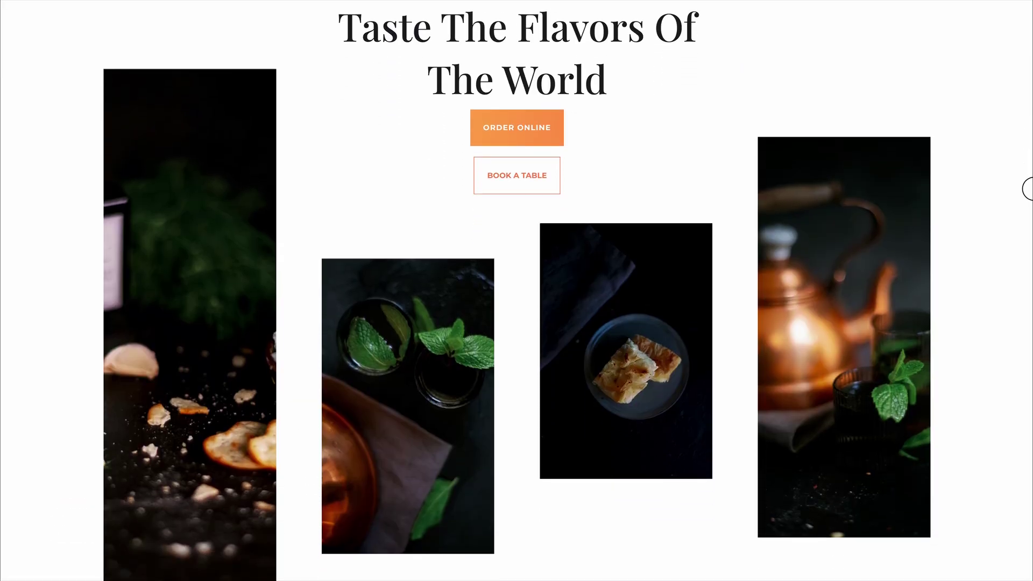
# Step: Advance the restaurant food carousel through Veggie Tacos and Mediterranean Salad to Chips and Salsa
pyautogui.moveTo(1026, 188); pyautogui.dragTo(1028, 380)
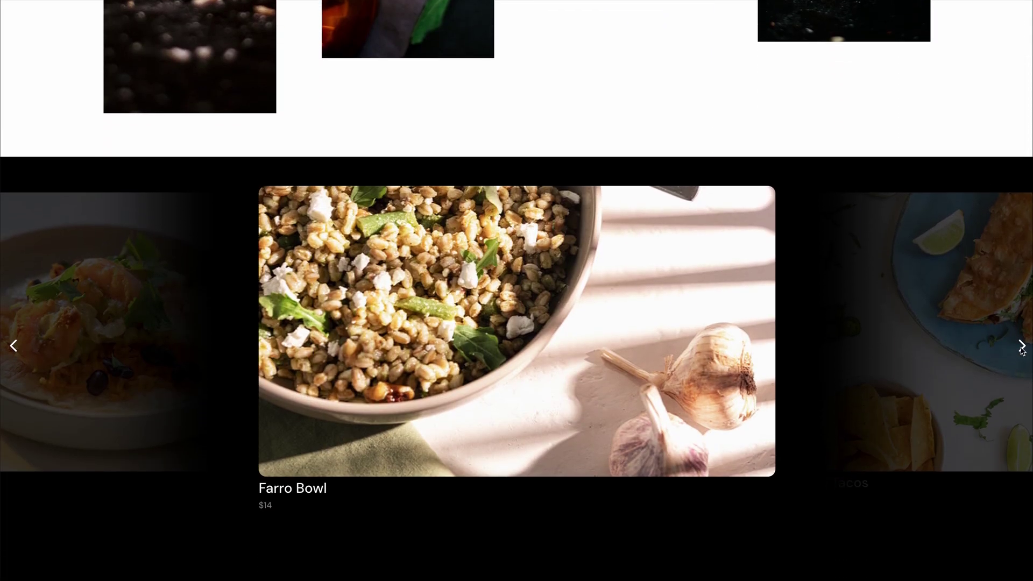
pyautogui.click(1021, 345)
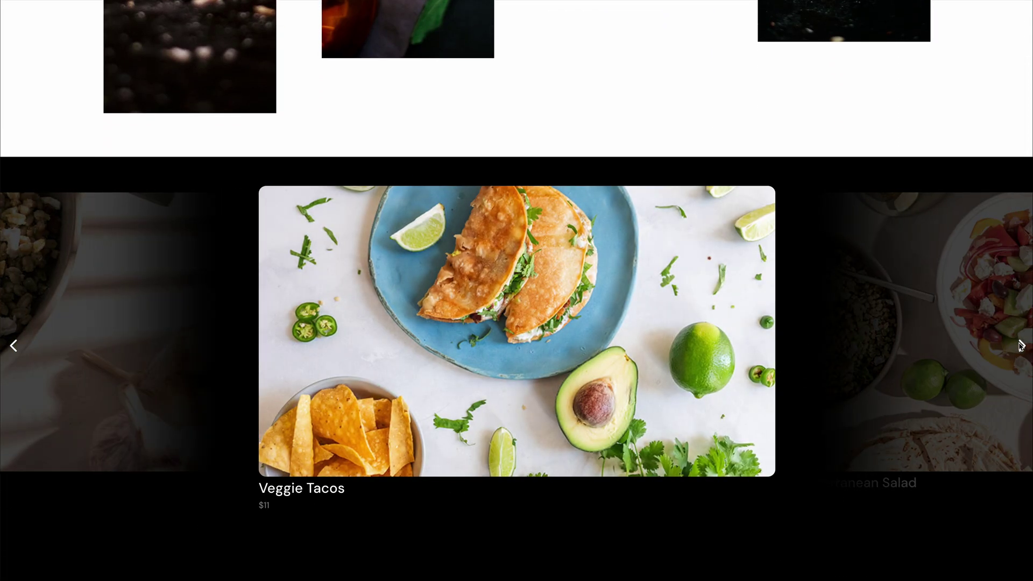
pyautogui.click(1021, 345)
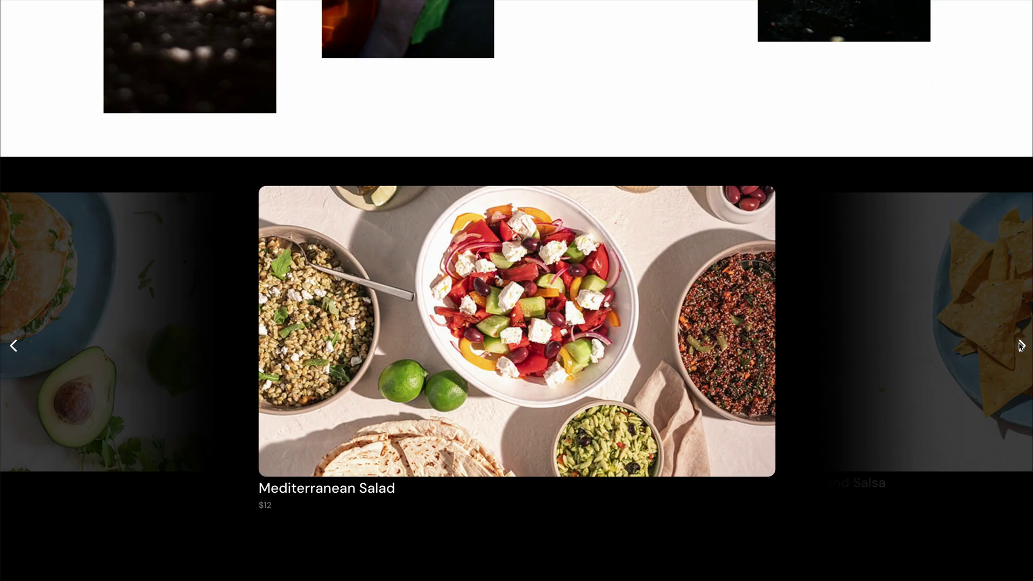
pyautogui.click(1021, 346)
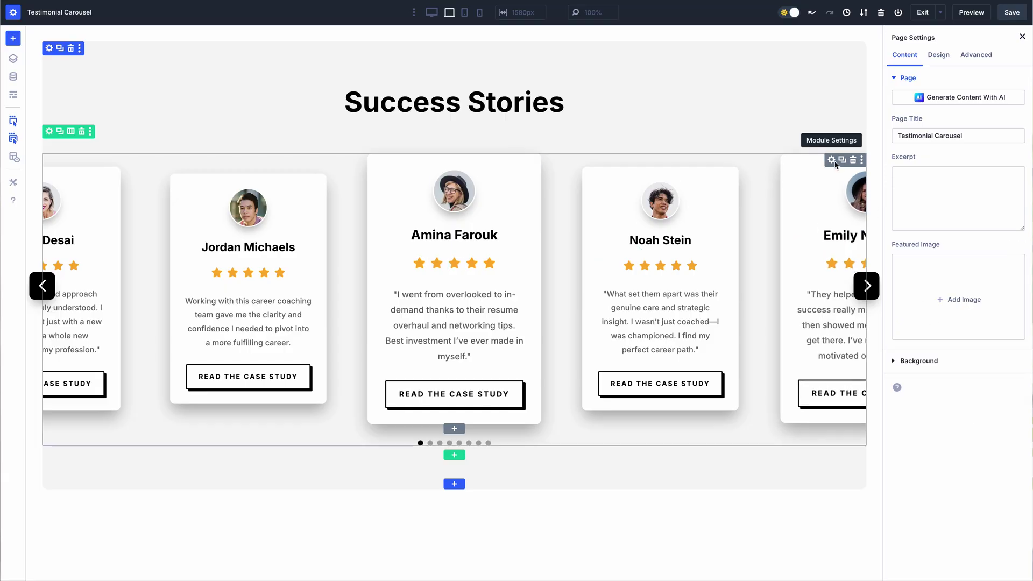
# Step: Check the carousel card group's Loop settings and the card text's dynamic excerpt
pyautogui.click(832, 160)
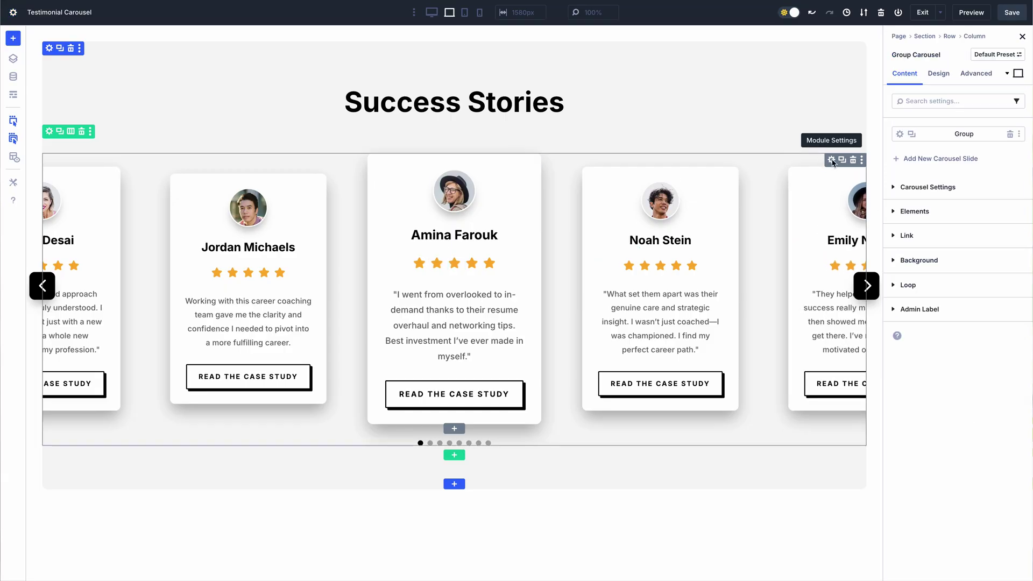
pyautogui.click(899, 134)
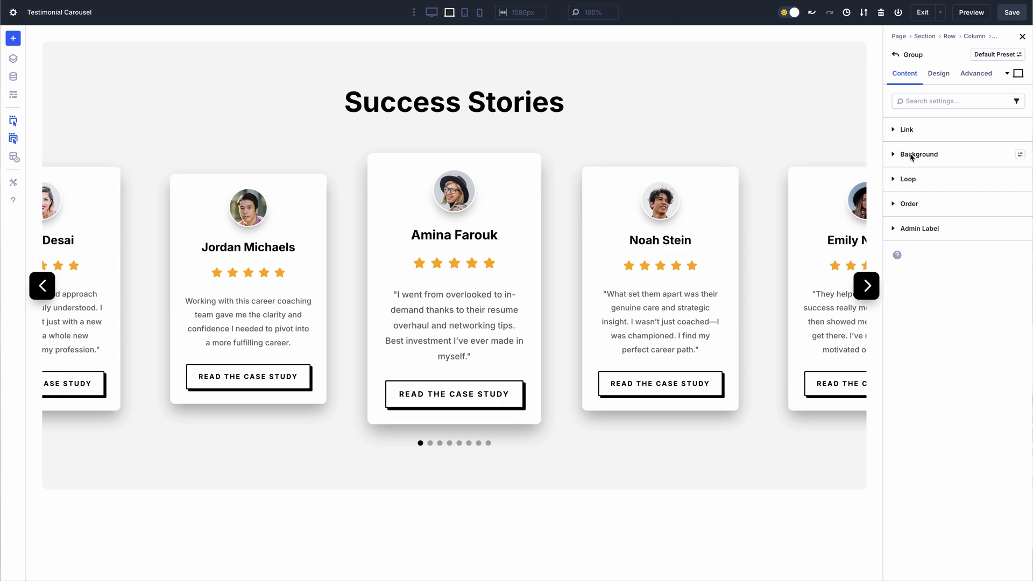
pyautogui.click(942, 185)
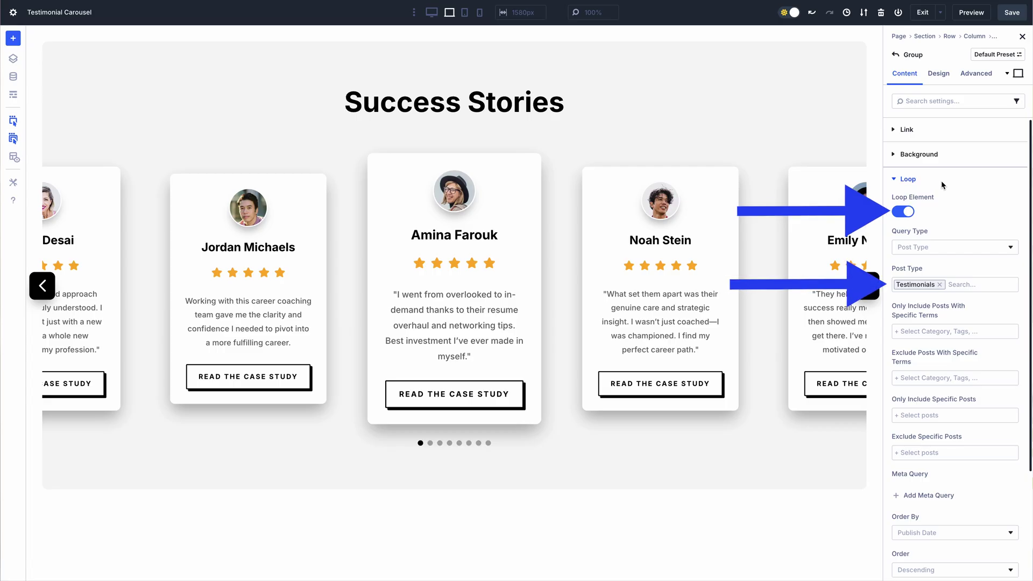
pyautogui.click(698, 308)
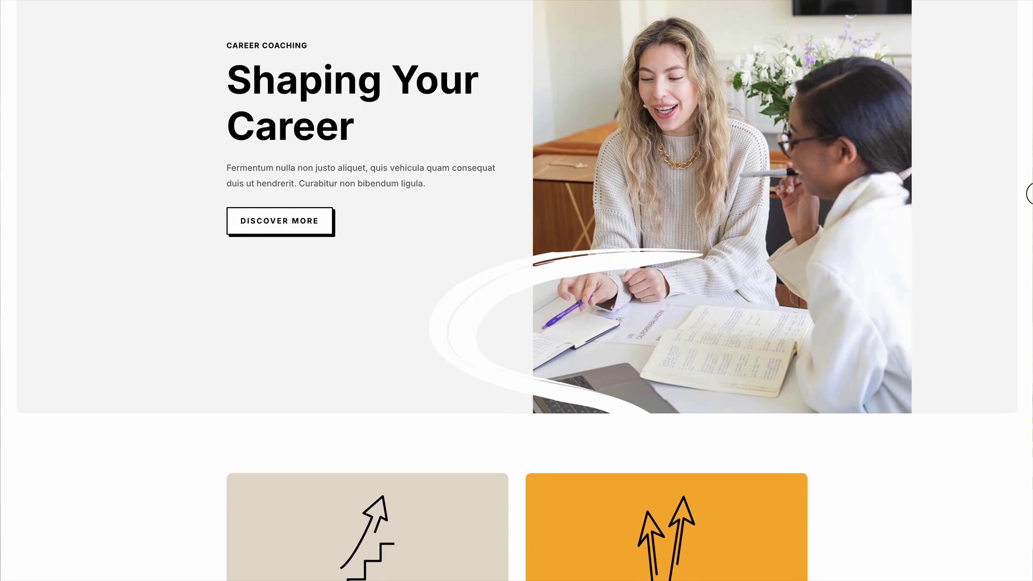
# Step: Advance the testimonial carousel three cards to Malik Carter
pyautogui.moveTo(1028, 192); pyautogui.dragTo(1029, 364)
pyautogui.scroll(-5, 1029, 364)
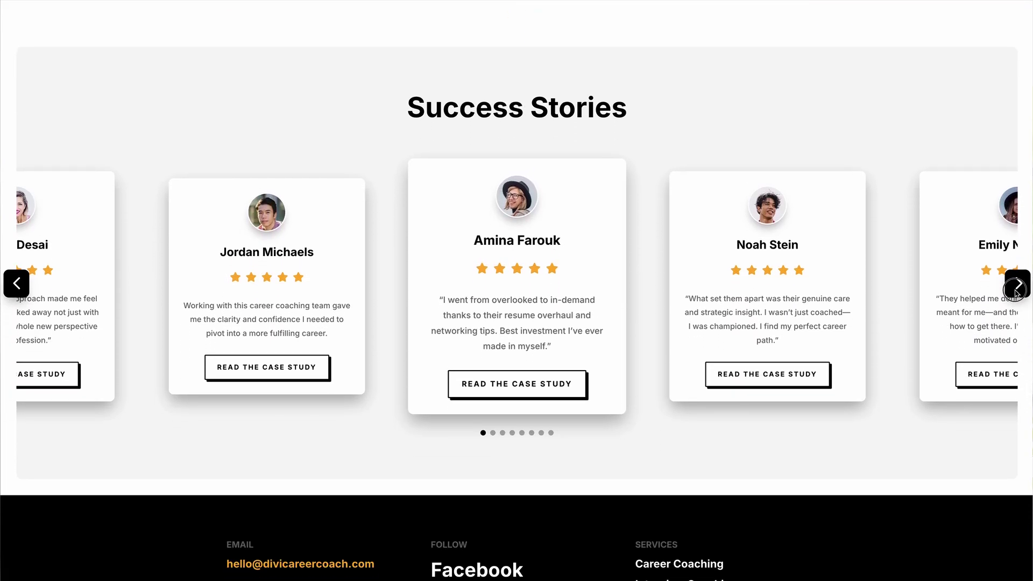
pyautogui.click(1016, 288)
pyautogui.click(1016, 290)
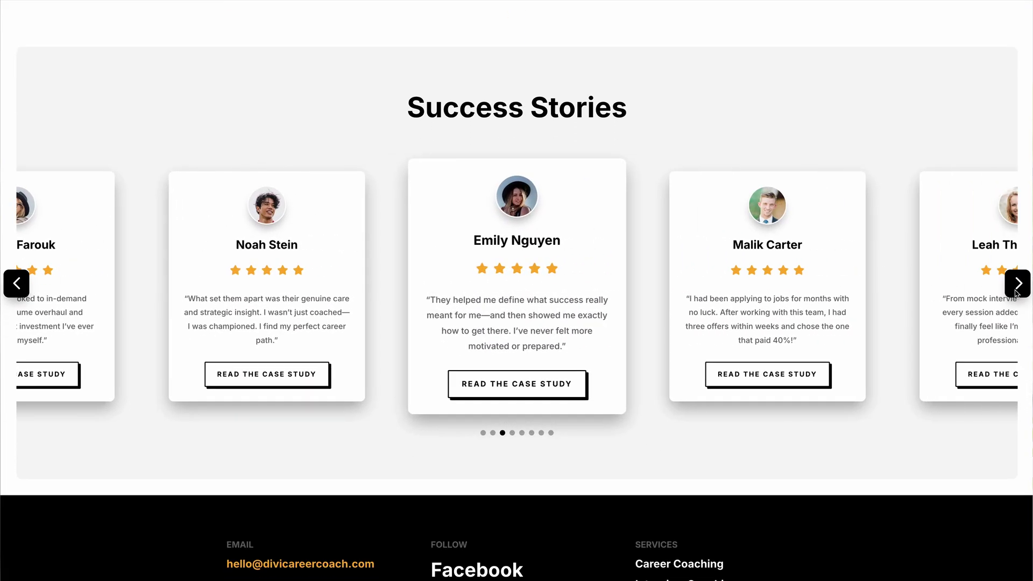
pyautogui.click(1016, 291)
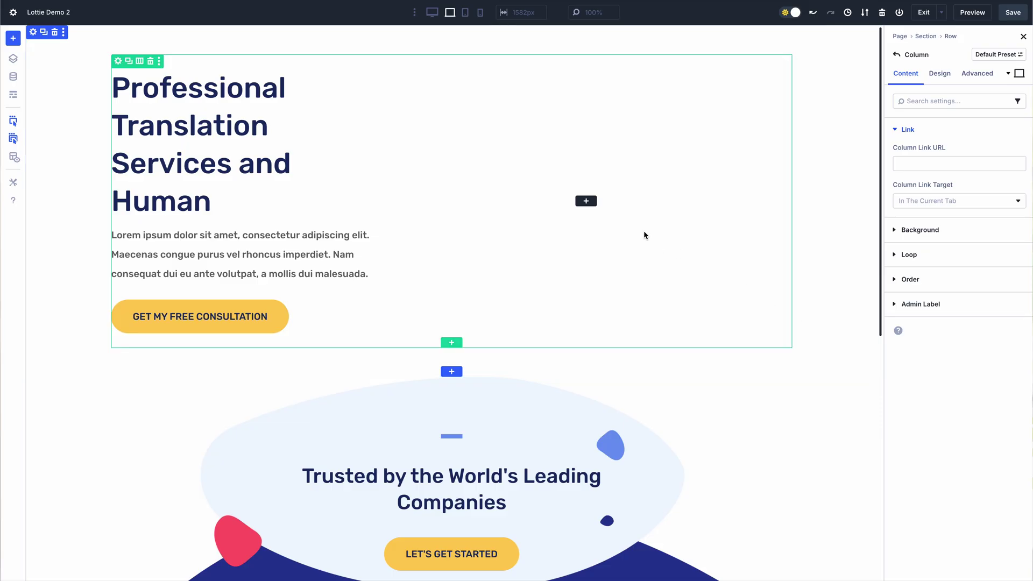
# Step: Add a Lottie module to the column using the uploaded businessman.json animation
pyautogui.click(591, 203)
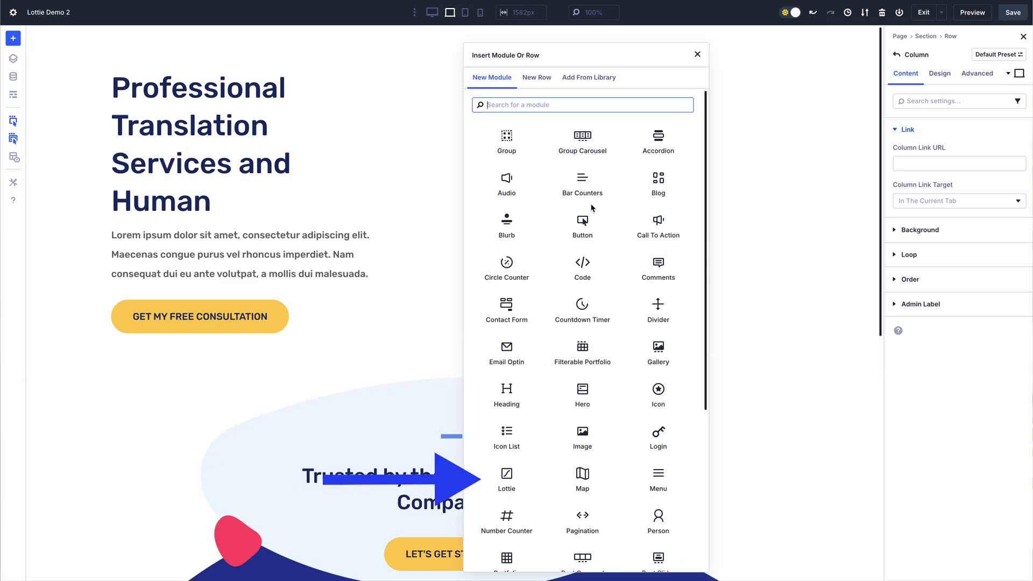
pyautogui.click(527, 480)
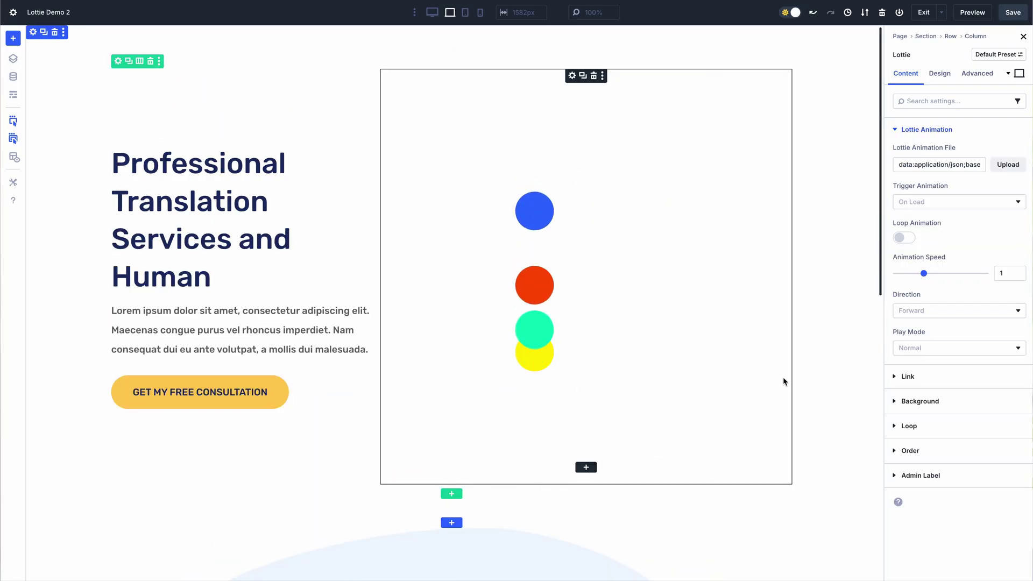
pyautogui.click(1008, 167)
pyautogui.moveTo(1031, 191); pyautogui.dragTo(694, 191)
pyautogui.click(935, 562)
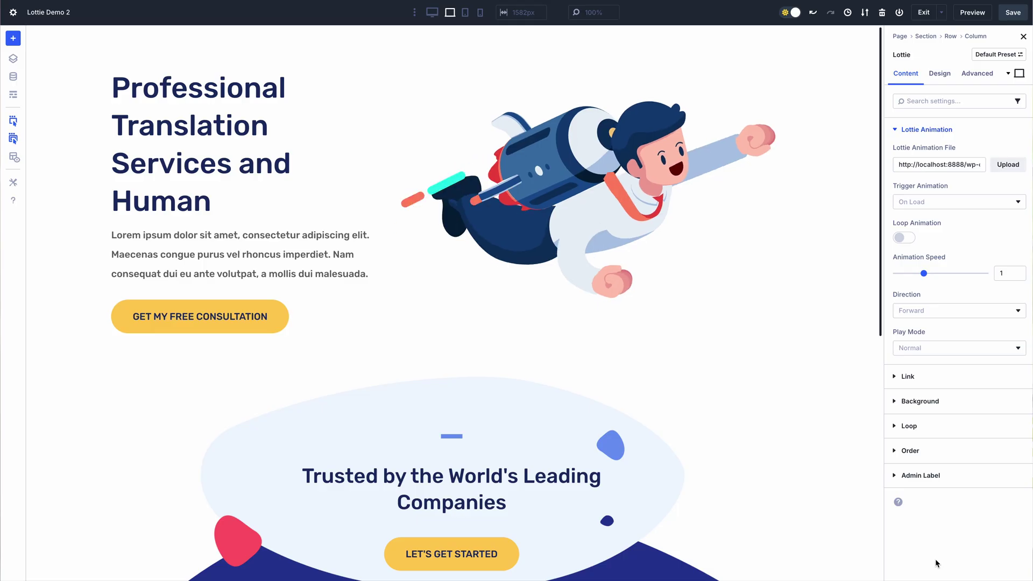
# Step: Turn on Loop Animation and raise the Animation Speed from 1 to 1.8
pyautogui.click(904, 238)
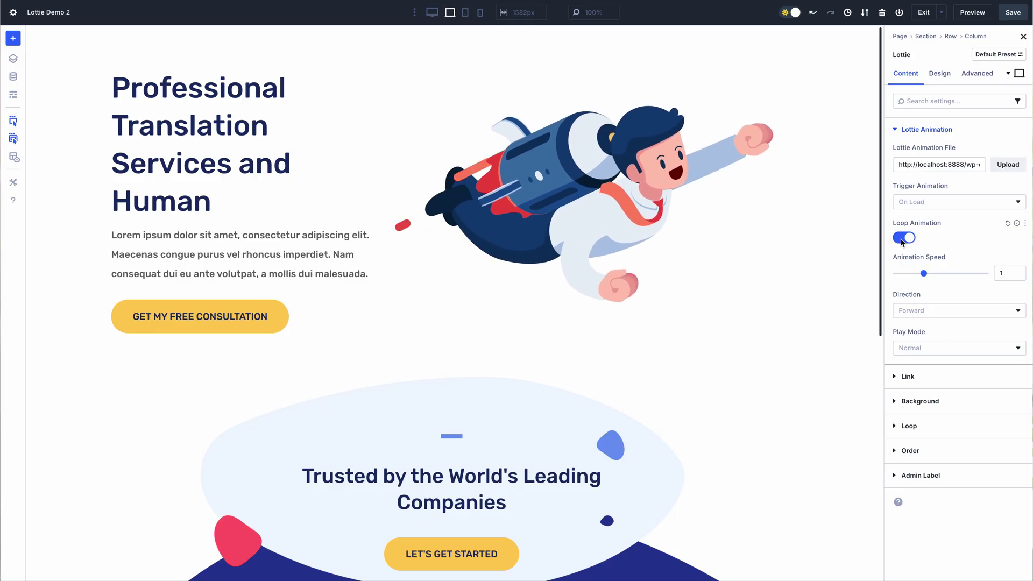
pyautogui.moveTo(924, 273)
pyautogui.mouseDown()
pyautogui.moveTo(964, 276)
pyautogui.moveTo(934, 271)
pyautogui.mouseUp()
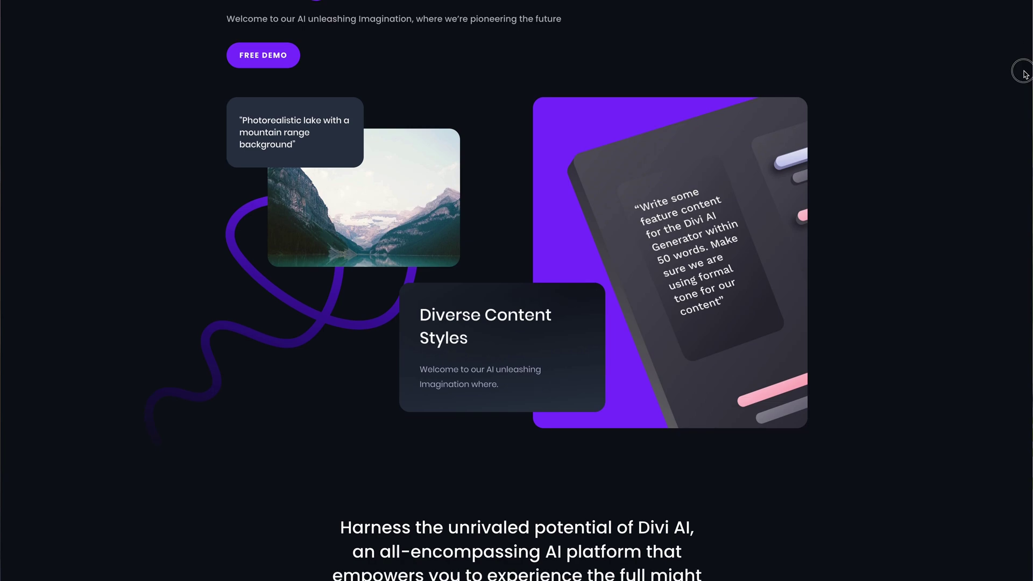
pyautogui.moveTo(1022, 72); pyautogui.dragTo(1028, 168)
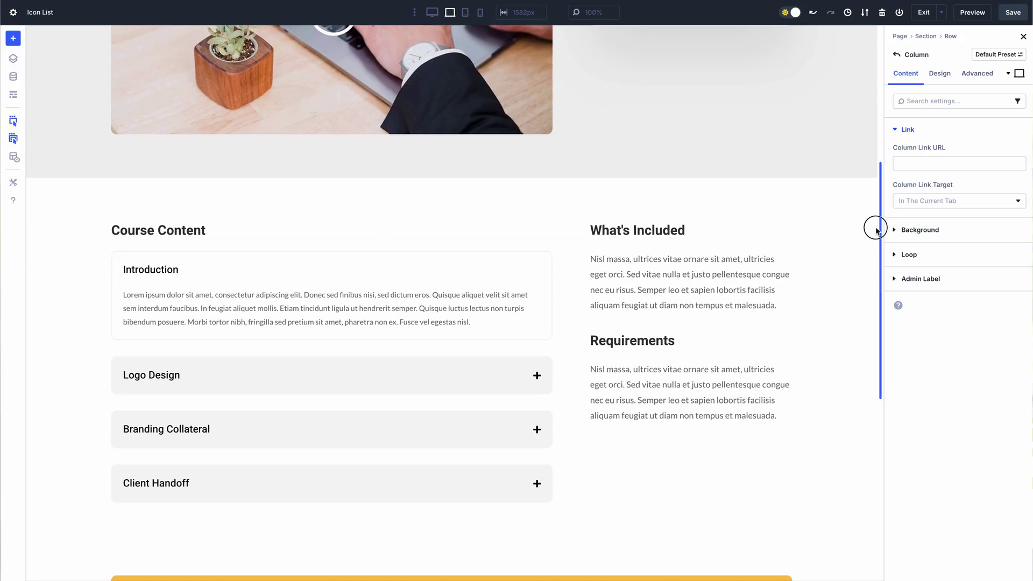
# Step: Insert an Icon List module below the What's Included heading
pyautogui.moveTo(876, 228); pyautogui.dragTo(877, 283)
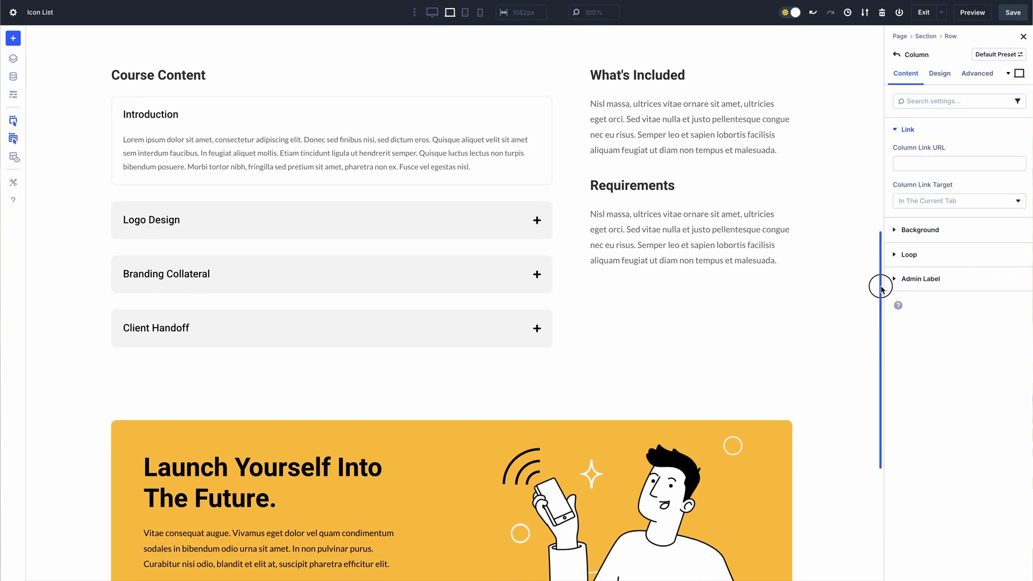
pyautogui.click(689, 153)
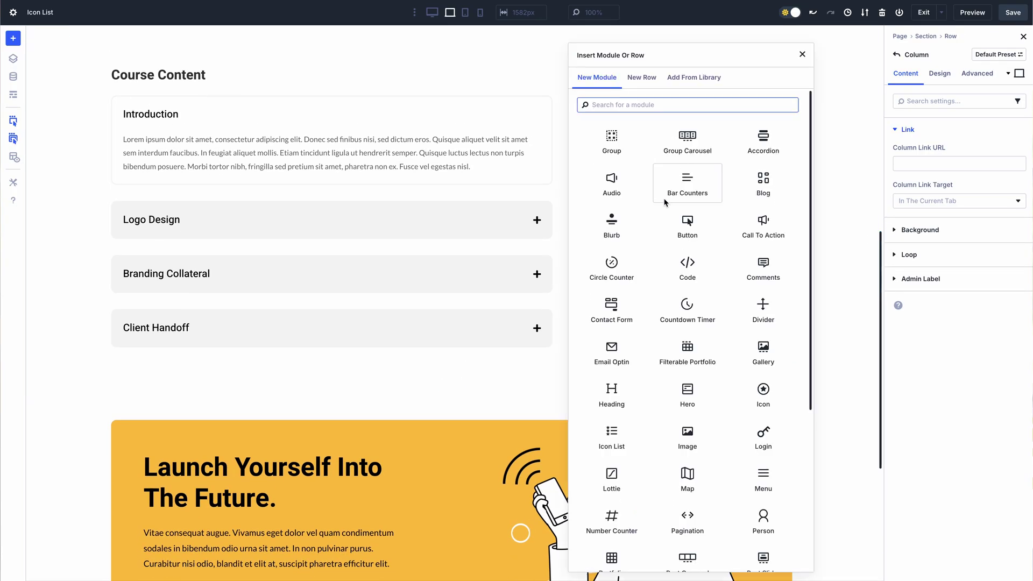
pyautogui.click(611, 436)
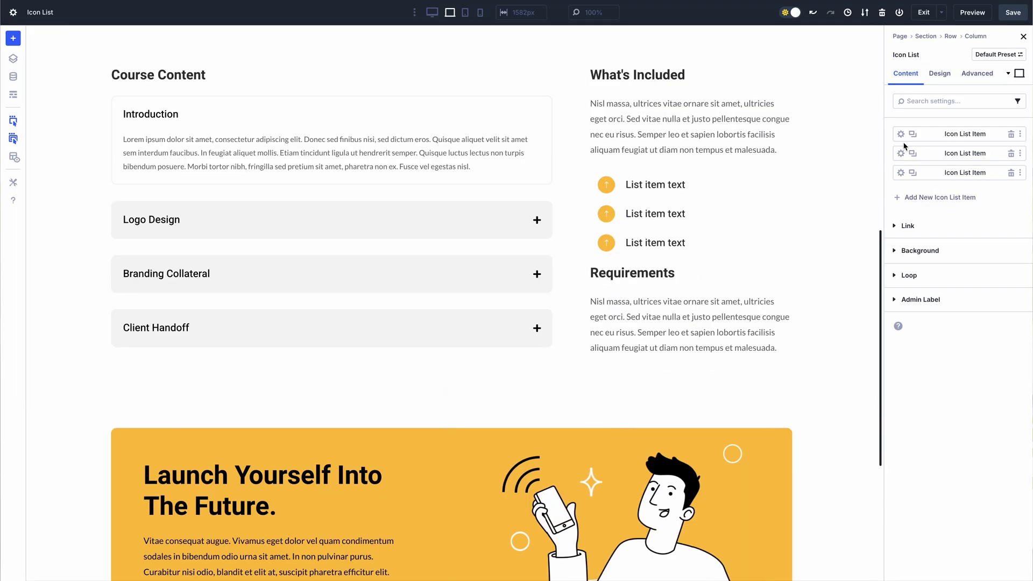
# Step: Set the second list item's text to '2 Written Docs'
pyautogui.click(926, 138)
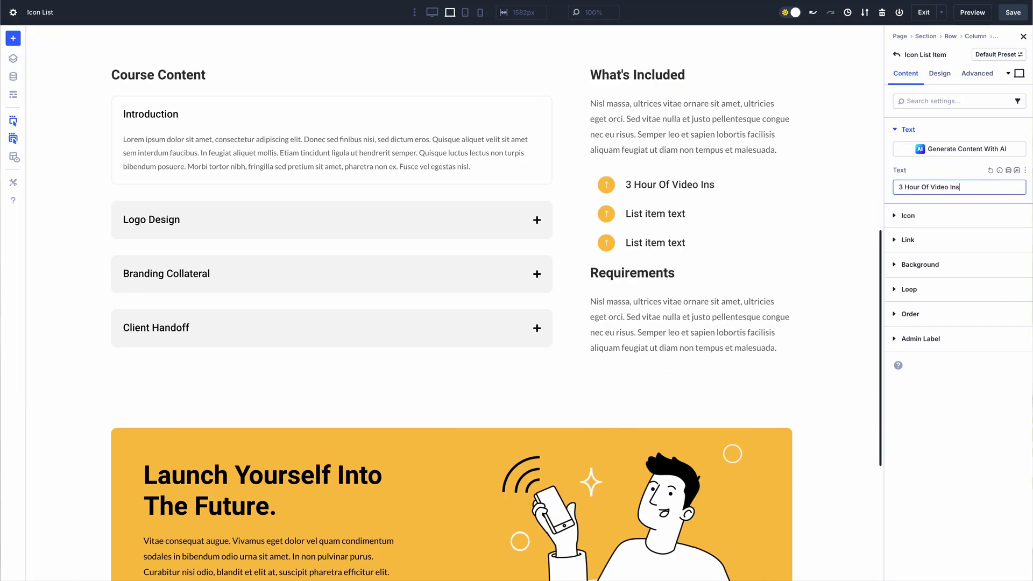
pyautogui.click(896, 54)
pyautogui.click(925, 155)
pyautogui.tripleClick(917, 188)
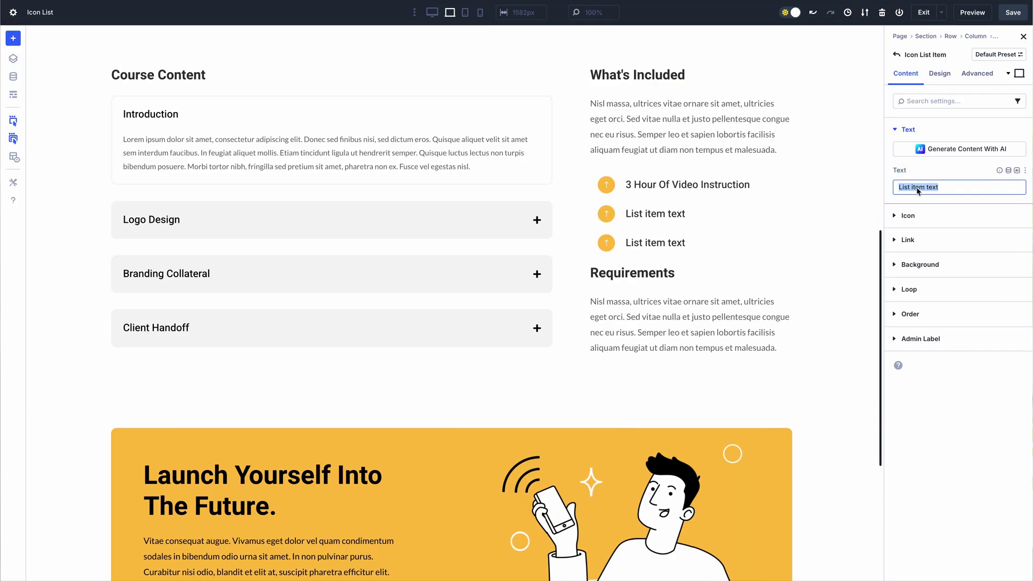
pyautogui.write('2 Written Docs')
pyautogui.click(896, 54)
# Step: Give the third item a 'file' icon and the second item a 'doc' icon
pyautogui.click(925, 176)
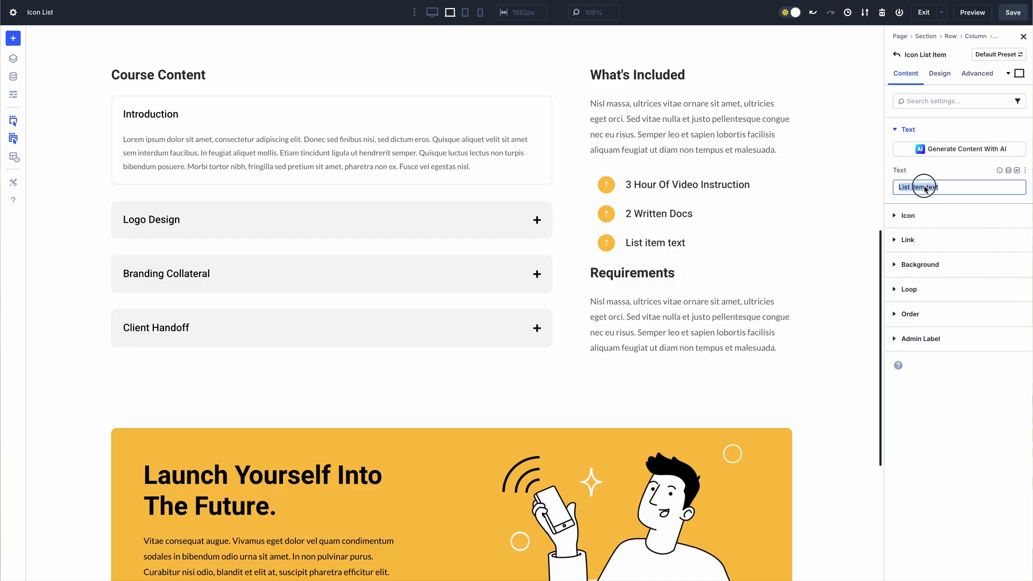
pyautogui.click(908, 215)
pyautogui.write('file')
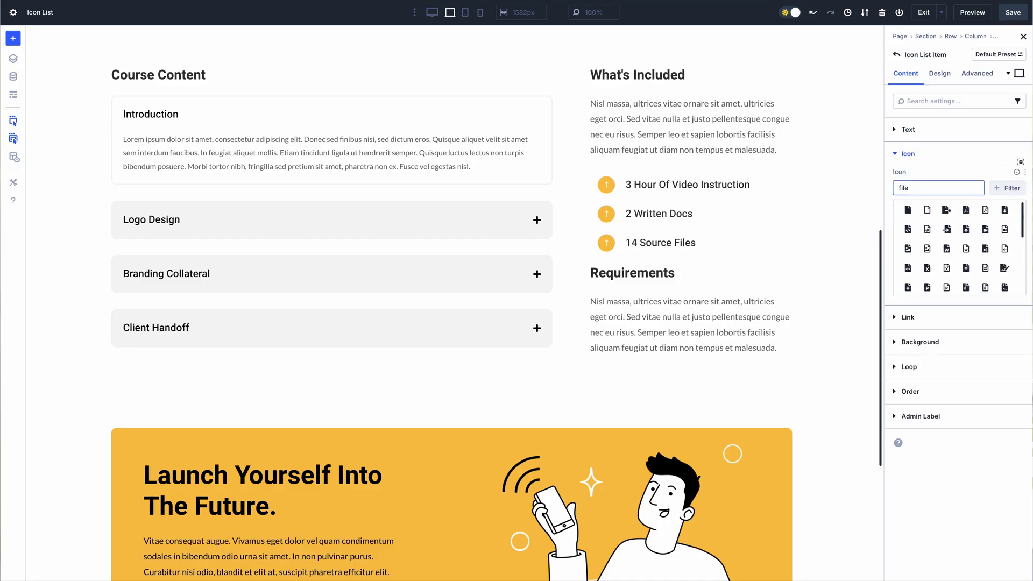
pyautogui.click(896, 54)
pyautogui.click(925, 155)
pyautogui.click(908, 215)
pyautogui.click(915, 188)
pyautogui.write('doc')
pyautogui.click(897, 54)
pyautogui.click(925, 133)
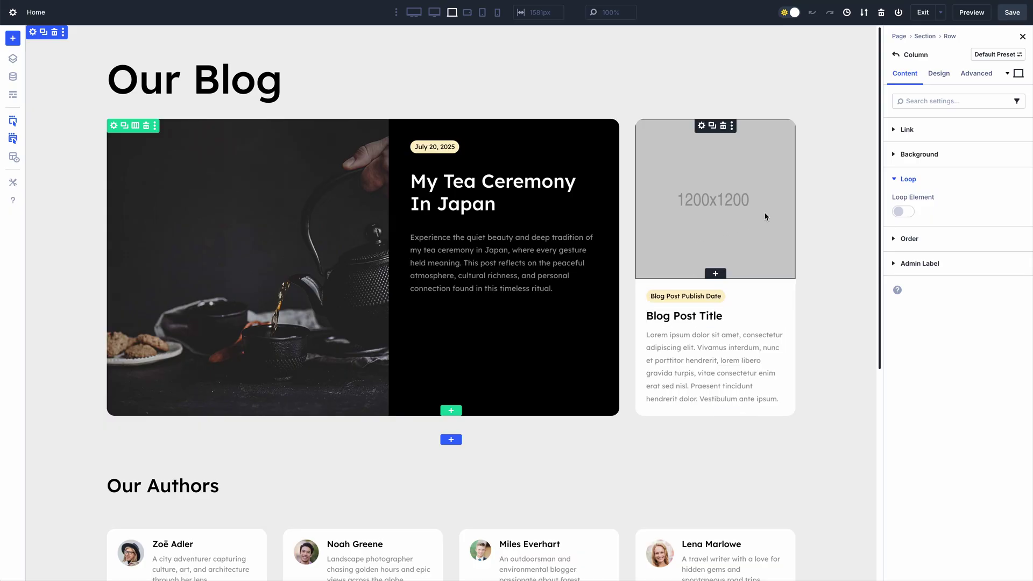
# Step: Loop the blog column over Posts and set the card image to Loop Featured Image
pyautogui.click(907, 213)
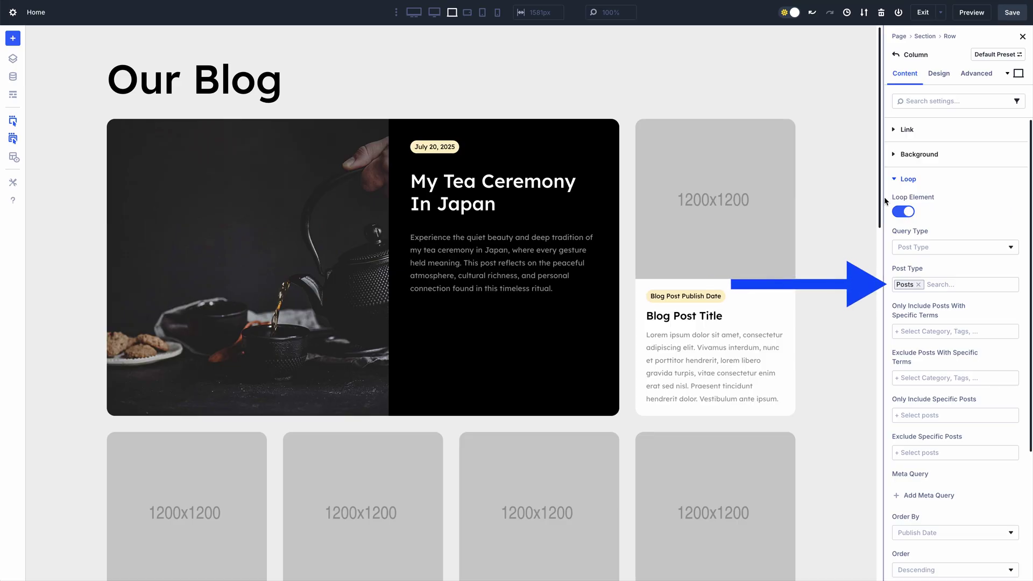
pyautogui.moveTo(880, 196); pyautogui.dragTo(880, 337)
pyautogui.click(756, 156)
pyautogui.click(1008, 149)
pyautogui.click(914, 240)
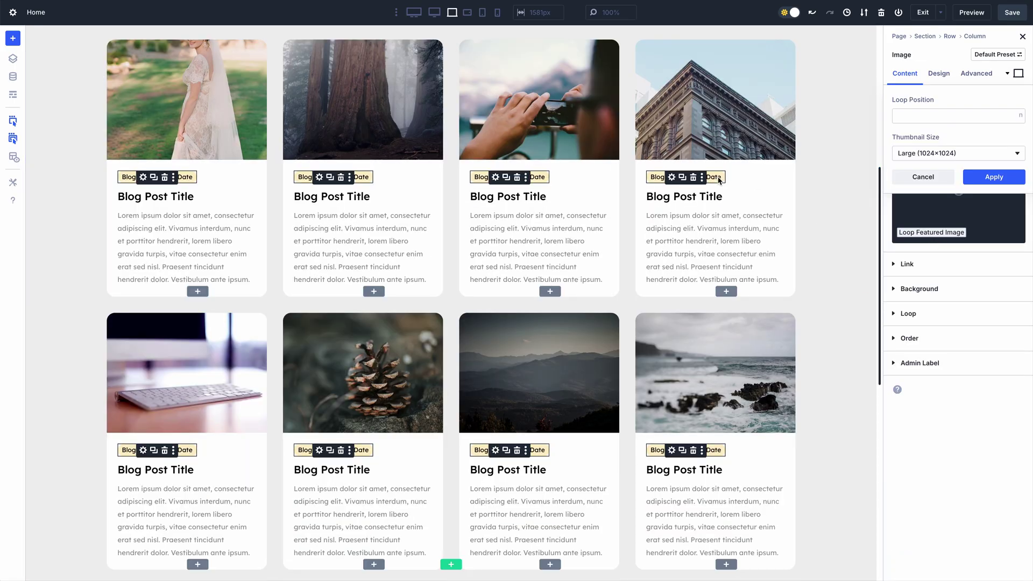
# Step: Set the date badge to Loop Publish Date and the heading to Loop Post Title
pyautogui.click(718, 180)
pyautogui.click(1007, 169)
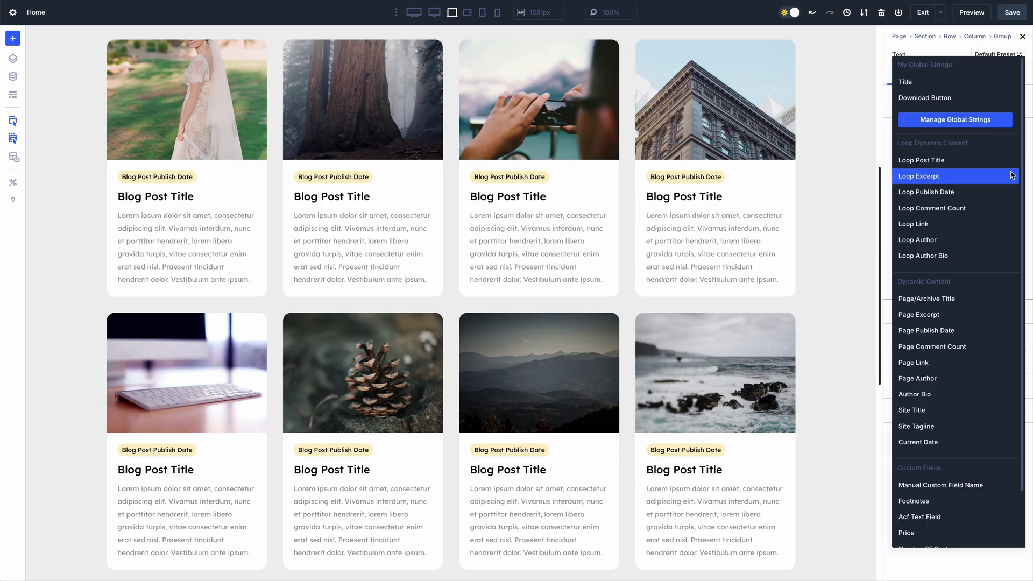
pyautogui.click(962, 192)
pyautogui.click(684, 197)
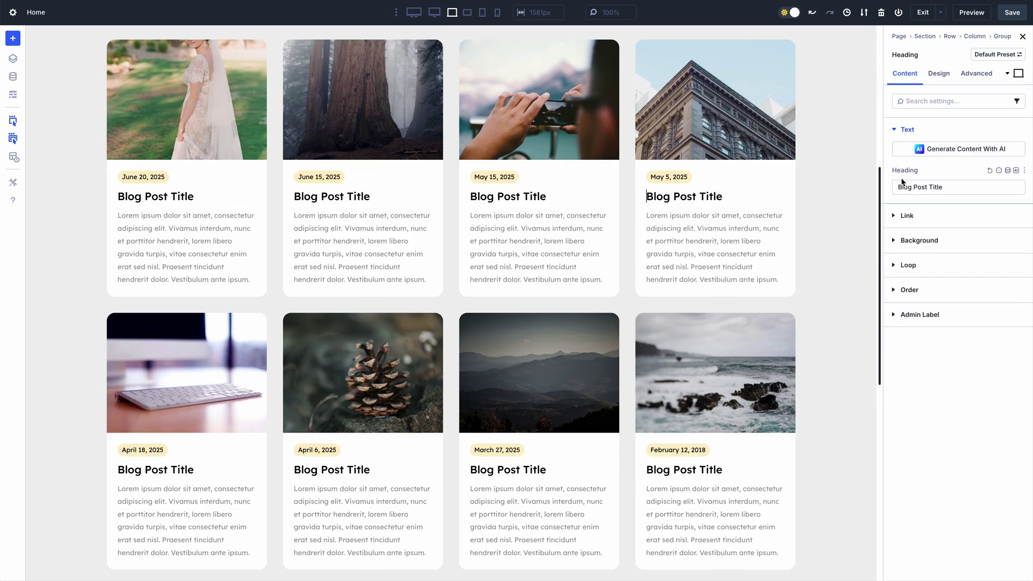
pyautogui.click(1008, 170)
pyautogui.click(949, 162)
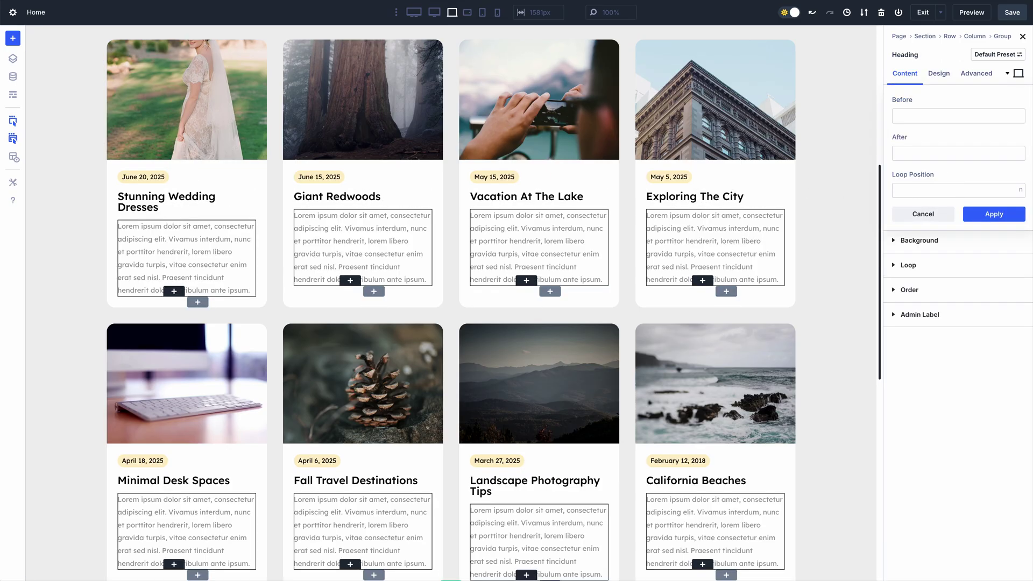